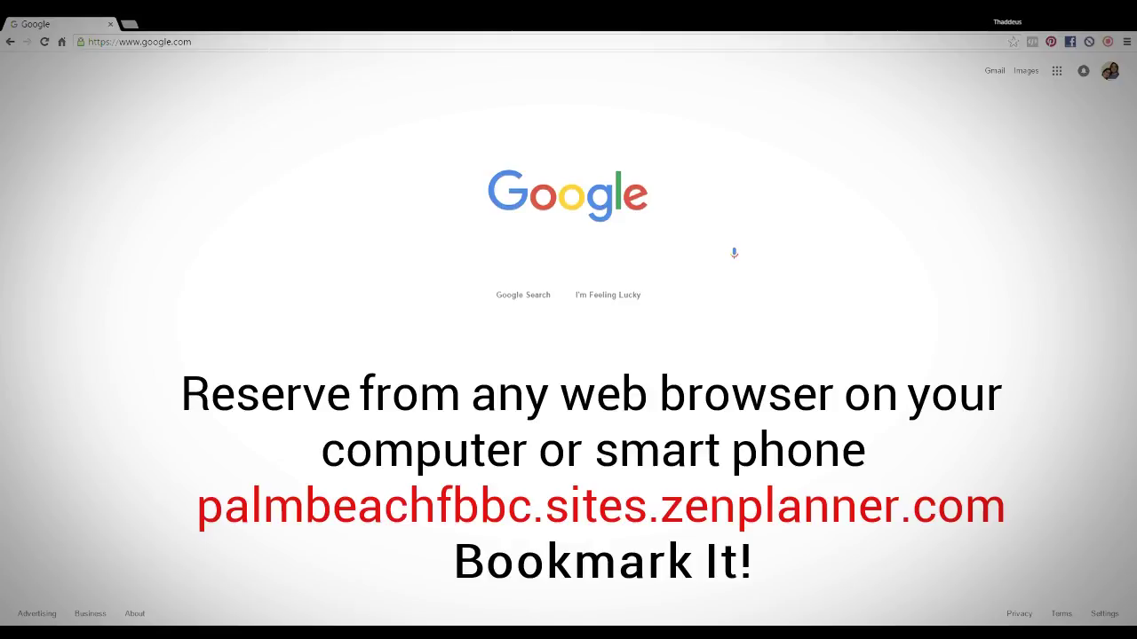
# Go to palmbeachfbbc.sites.zenplanner.com in Chrome
pyautogui.click(192, 42)
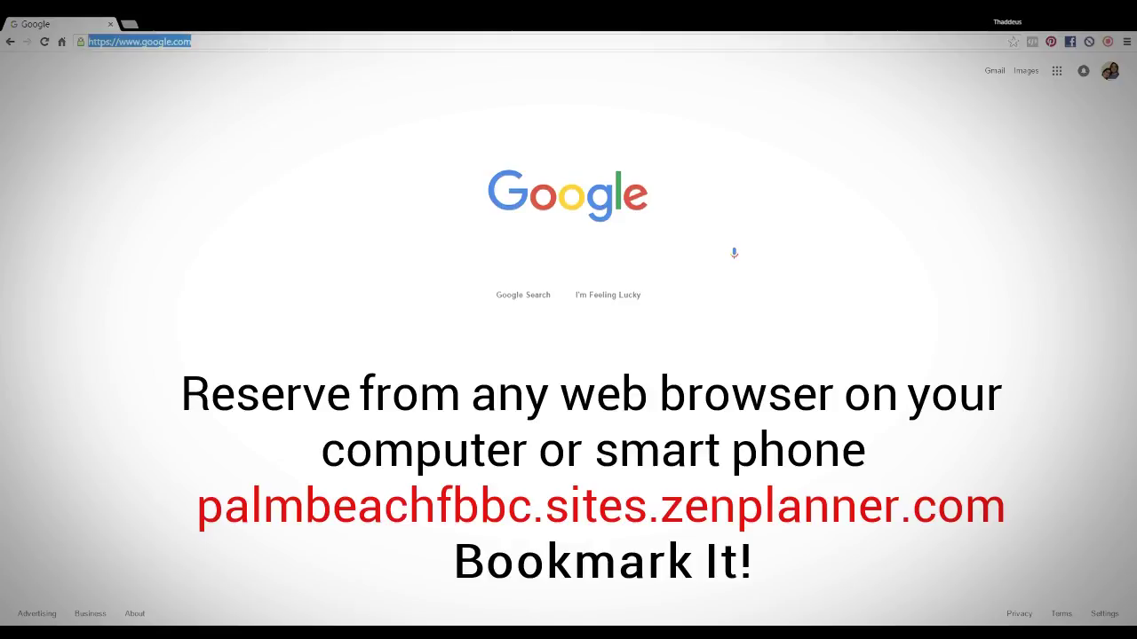
pyautogui.write('palmbeachfbbc.sites.zenplanner.com')
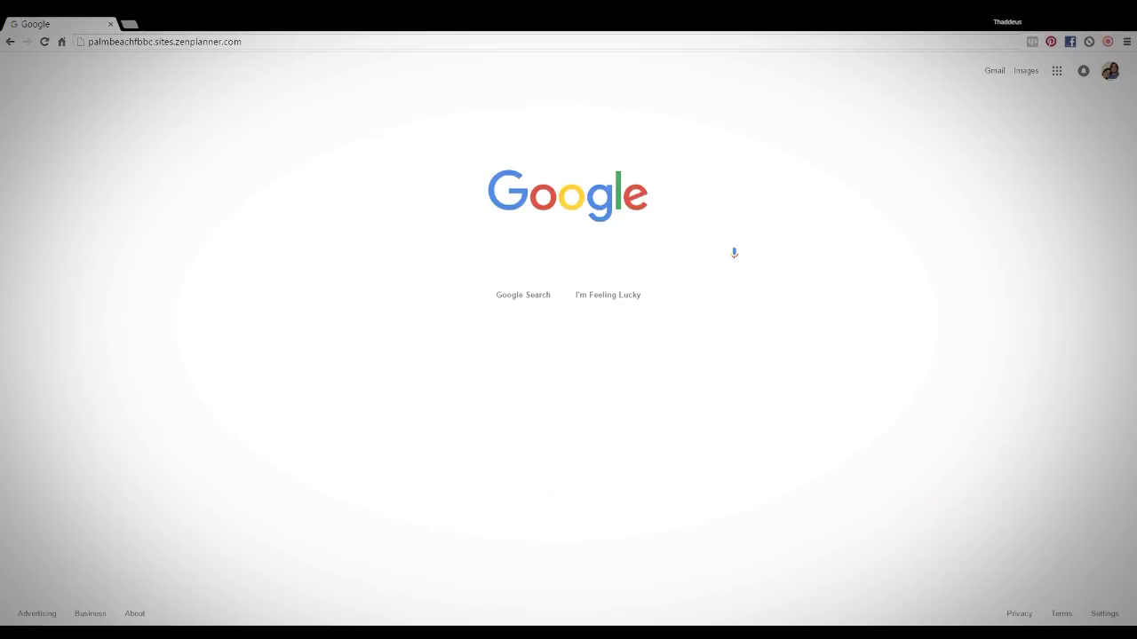
pyautogui.hotkey('ctrl', 'l')
pyautogui.press('Return')
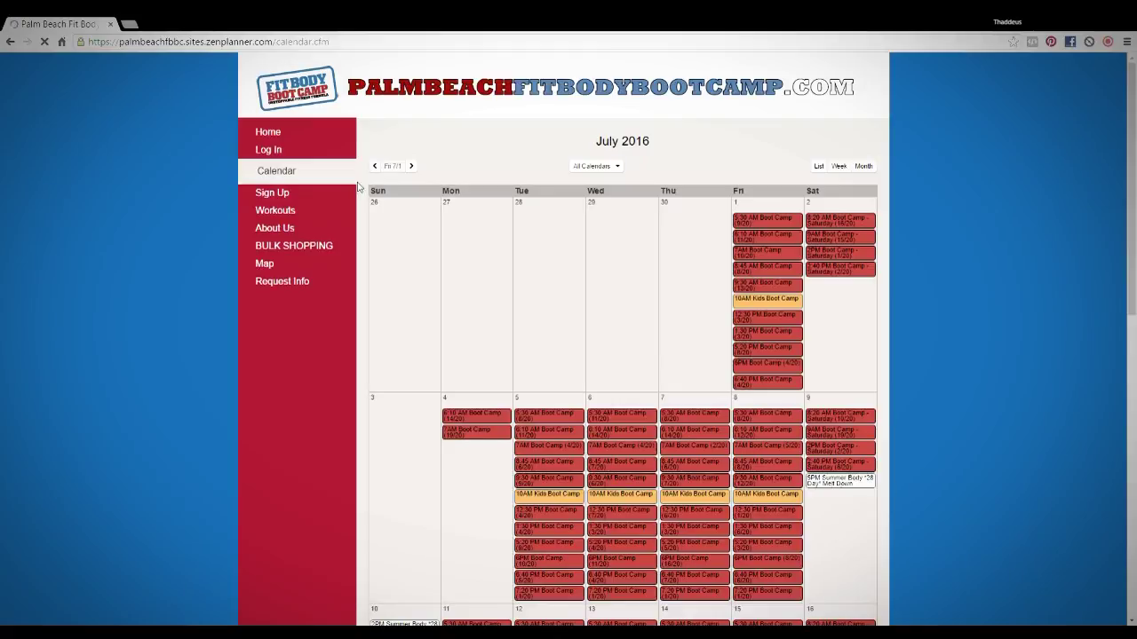
# Scroll down through the July 2016 class calendar and back up
pyautogui.scroll(-2, 293, 169)
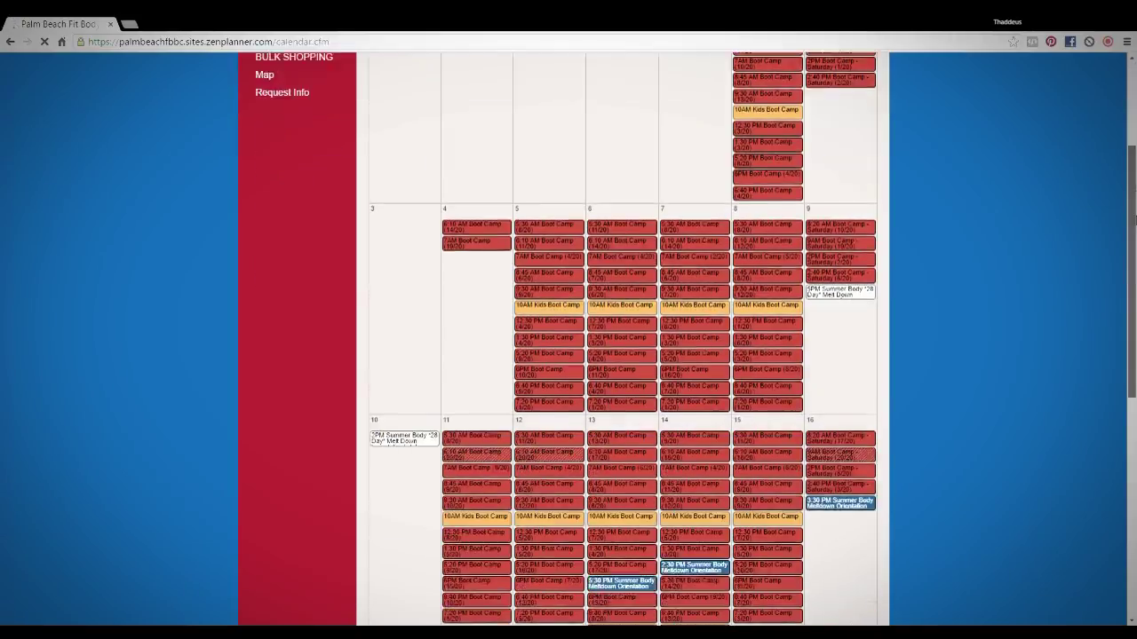
pyautogui.scroll(-3, 266, 257)
pyautogui.scroll(5, 267, 258)
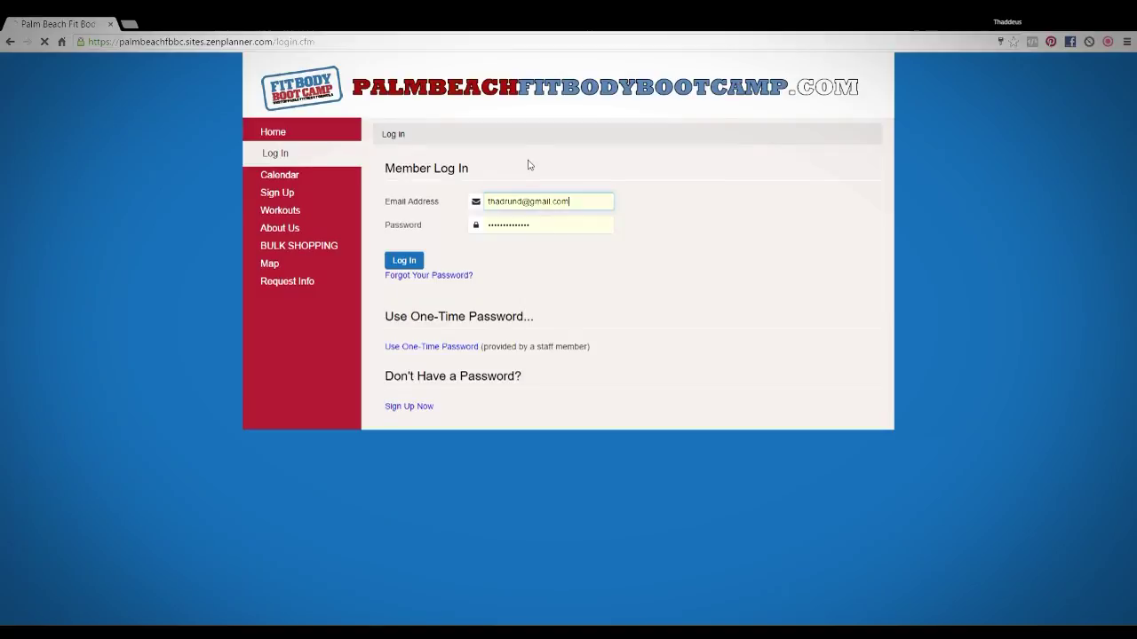
# Submit the Member Log In form with the entered email and password
pyautogui.click(531, 167)
# Sign in and bring up the My Profile page showing the 21-Day Jump Start membership
pyautogui.click(413, 260)
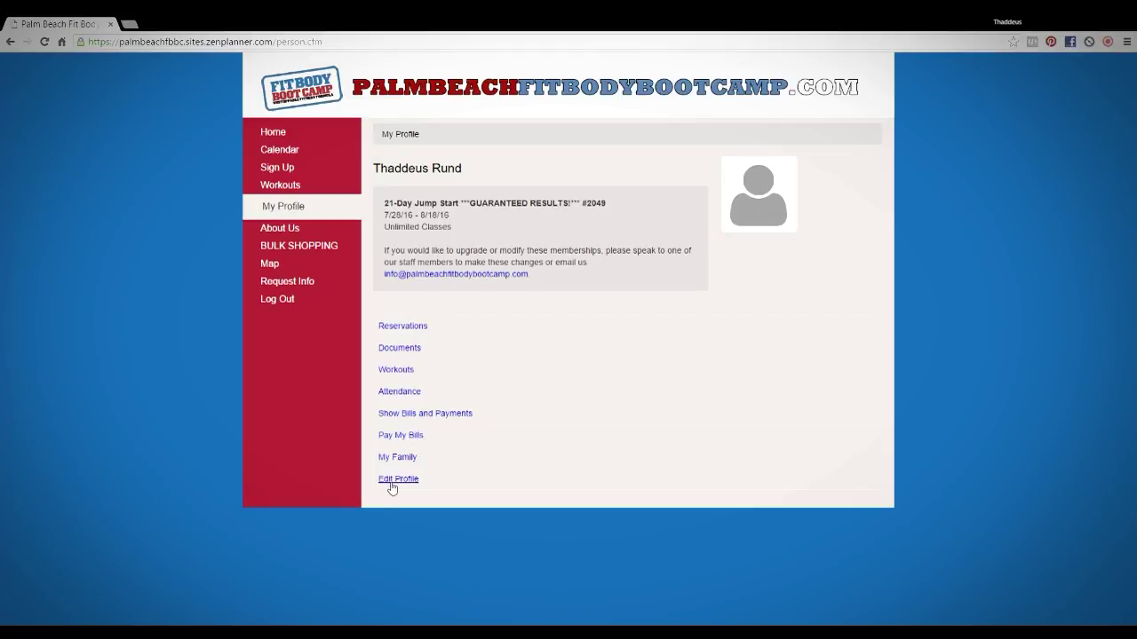
pyautogui.click(407, 443)
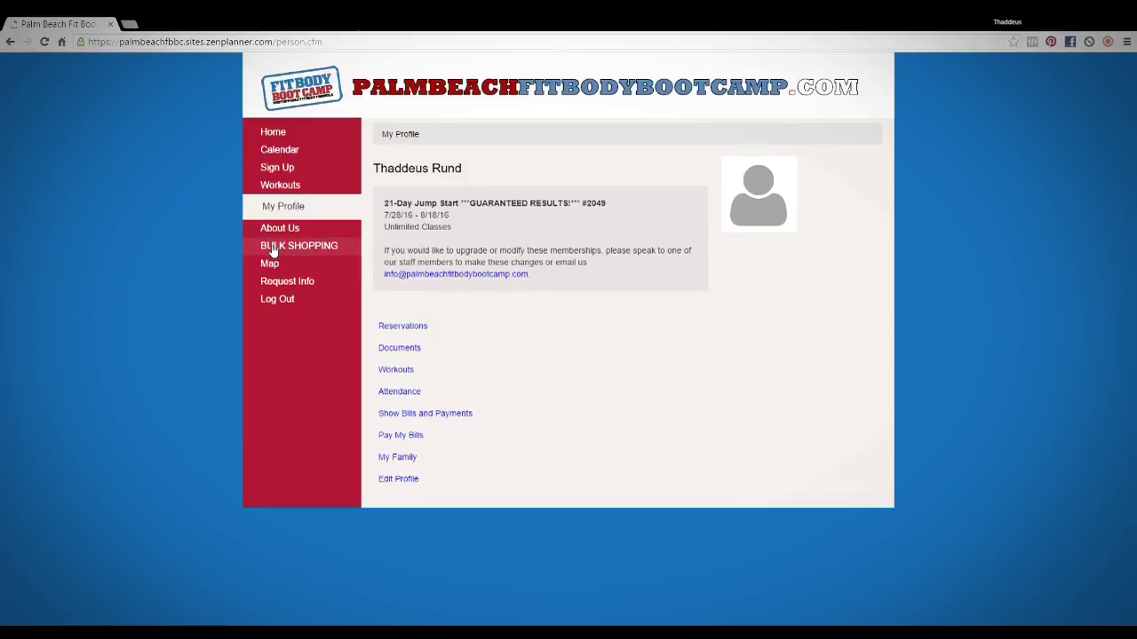
# Open the sign-up details for the August 6, 2016 Nutritional Seminar from the Sign Up list
pyautogui.click(274, 169)
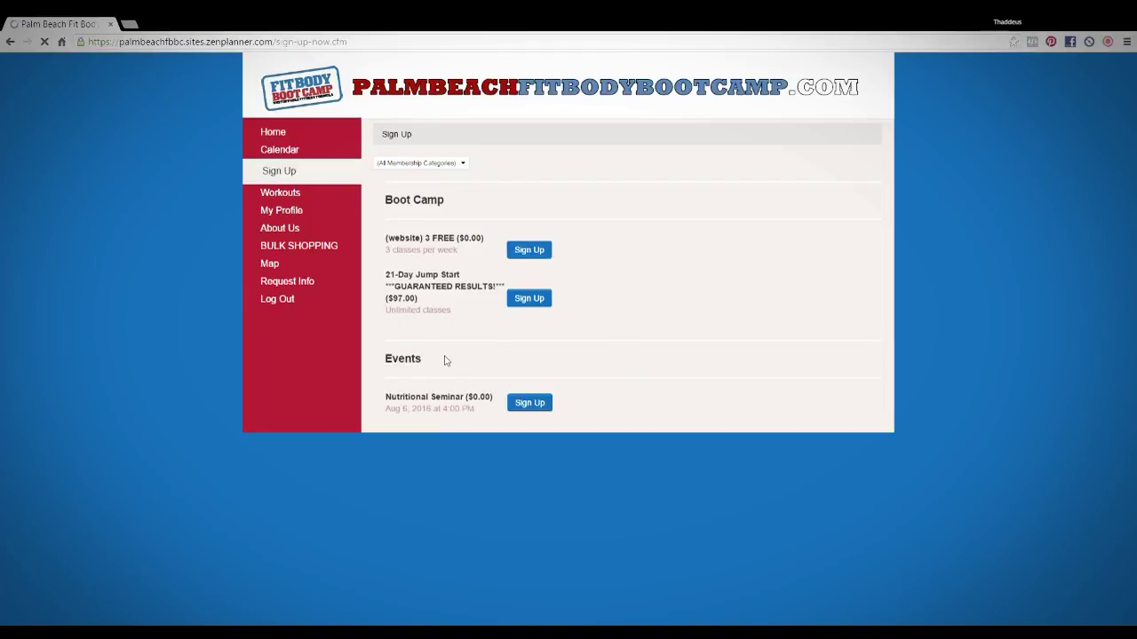
pyautogui.click(537, 410)
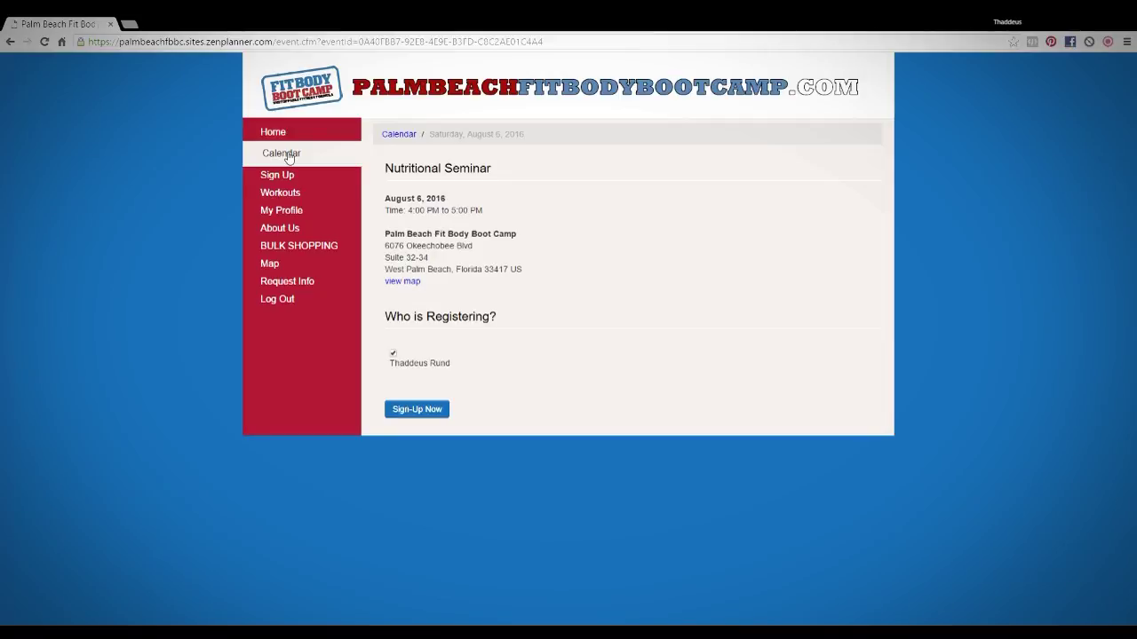
# Open Friday July 29's 7:00 AM Boot Camp class from the calendar
pyautogui.click(289, 157)
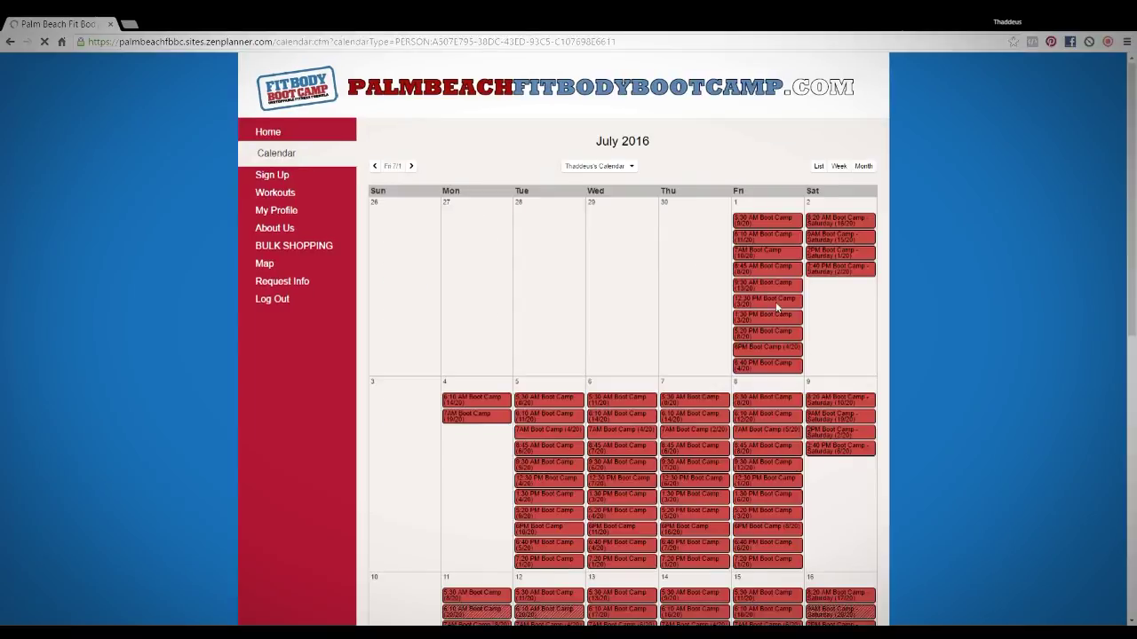
pyautogui.scroll(-4, 776, 302)
pyautogui.scroll(-3, 775, 302)
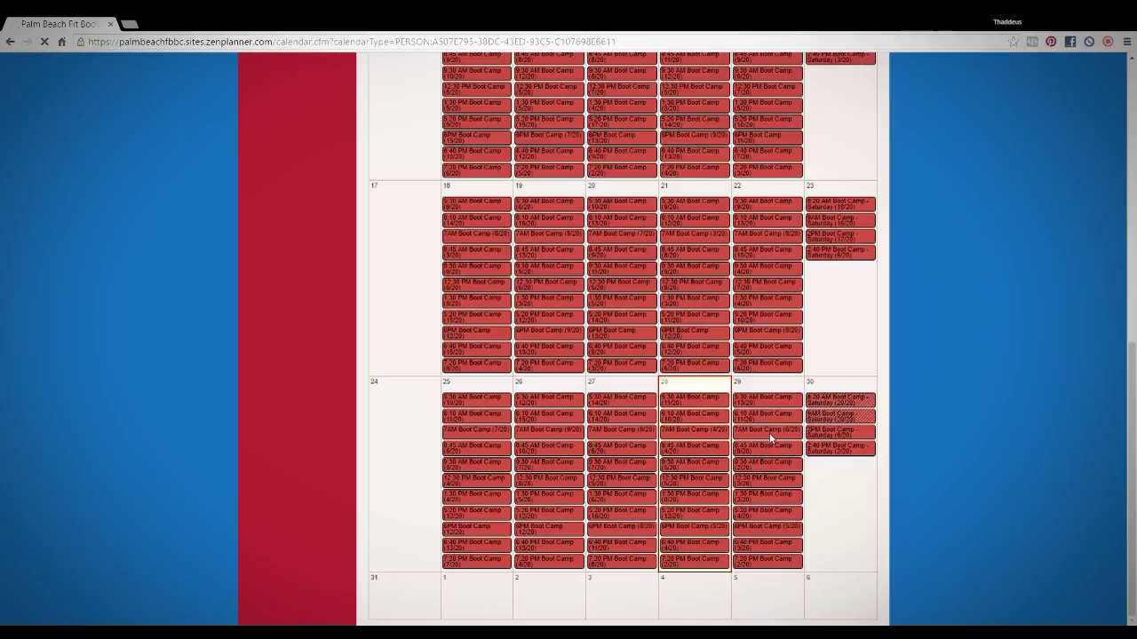
pyautogui.doubleClick(771, 431)
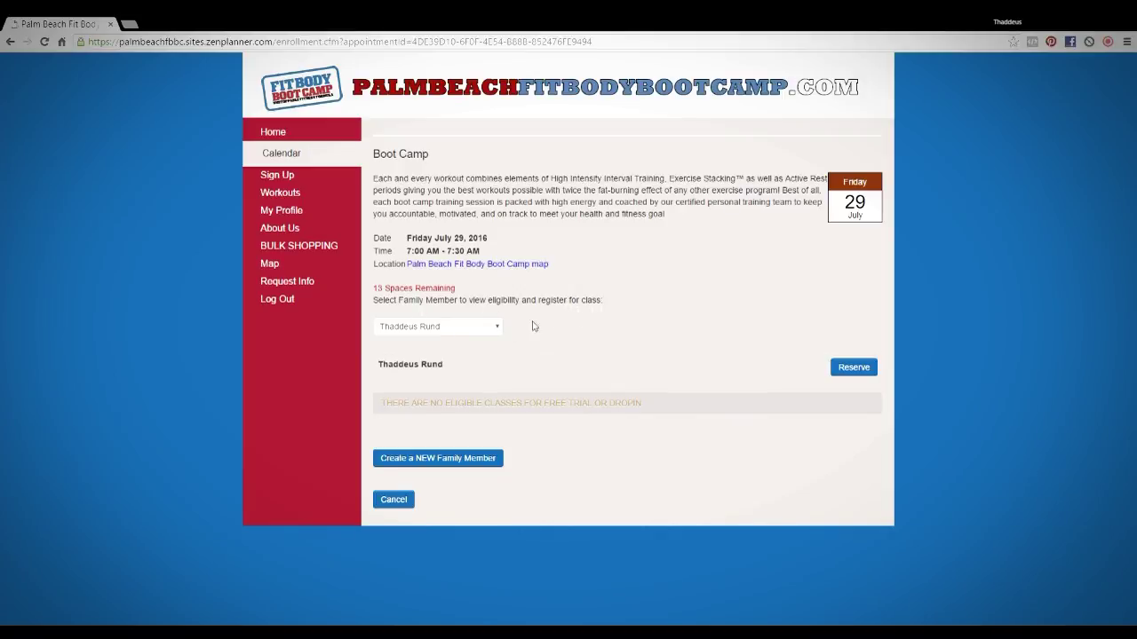
# Select yourself as the family member and reserve a spot in the July 29 Boot Camp
pyautogui.click(461, 331)
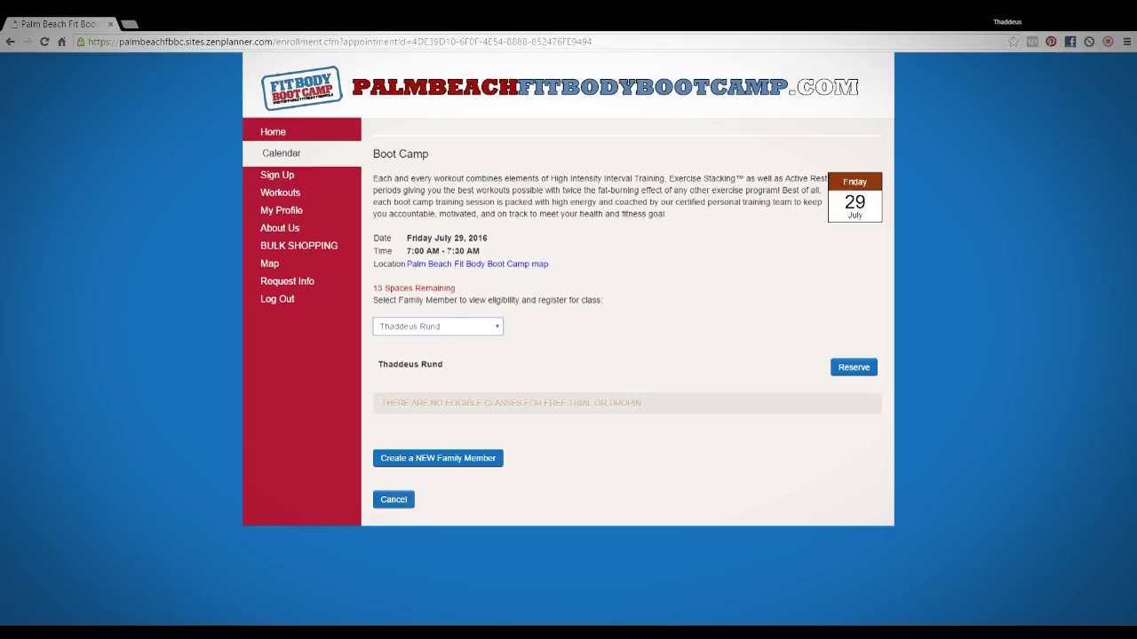
pyautogui.click(854, 367)
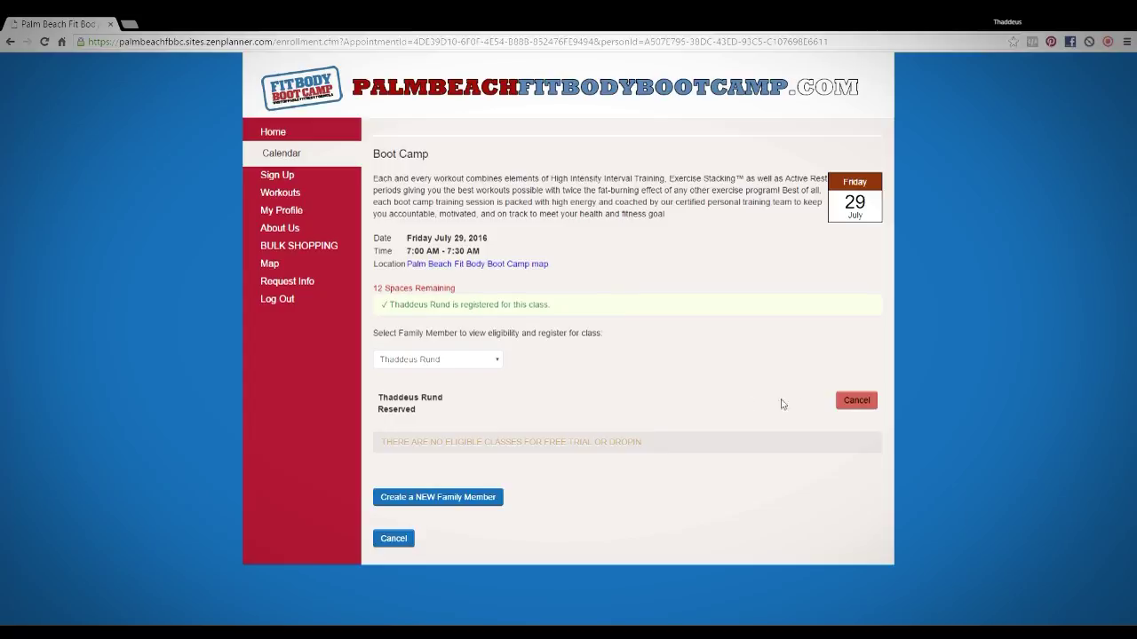
# Cancel the Reserved July 29 7:00 AM Boot Camp booking
pyautogui.click(856, 399)
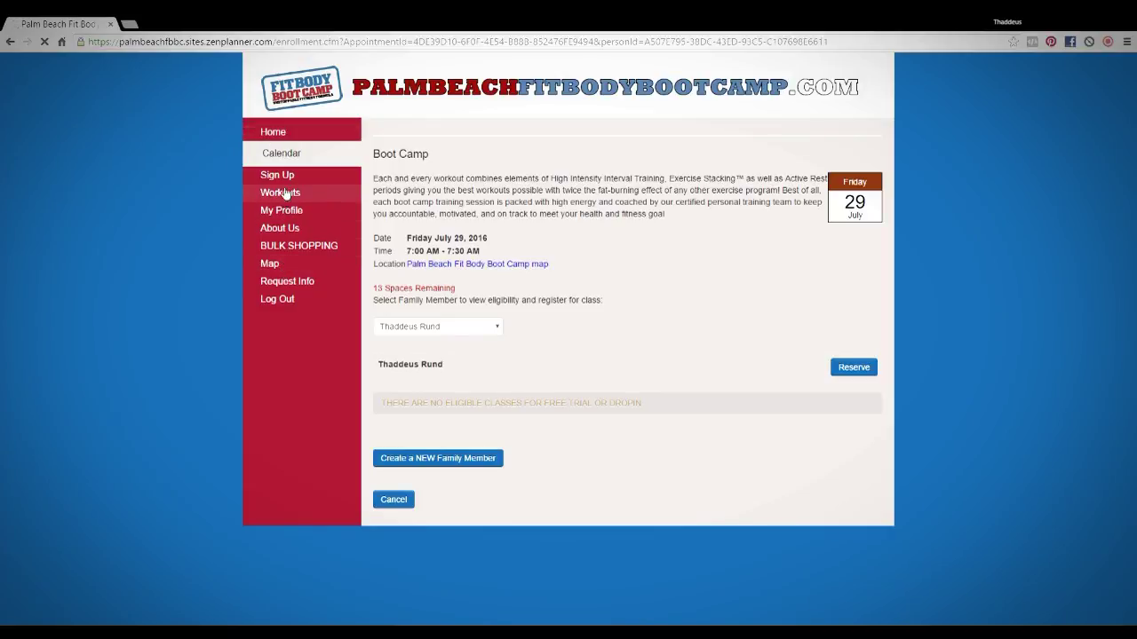
# Log out of the member account from the left menu
pyautogui.click(282, 299)
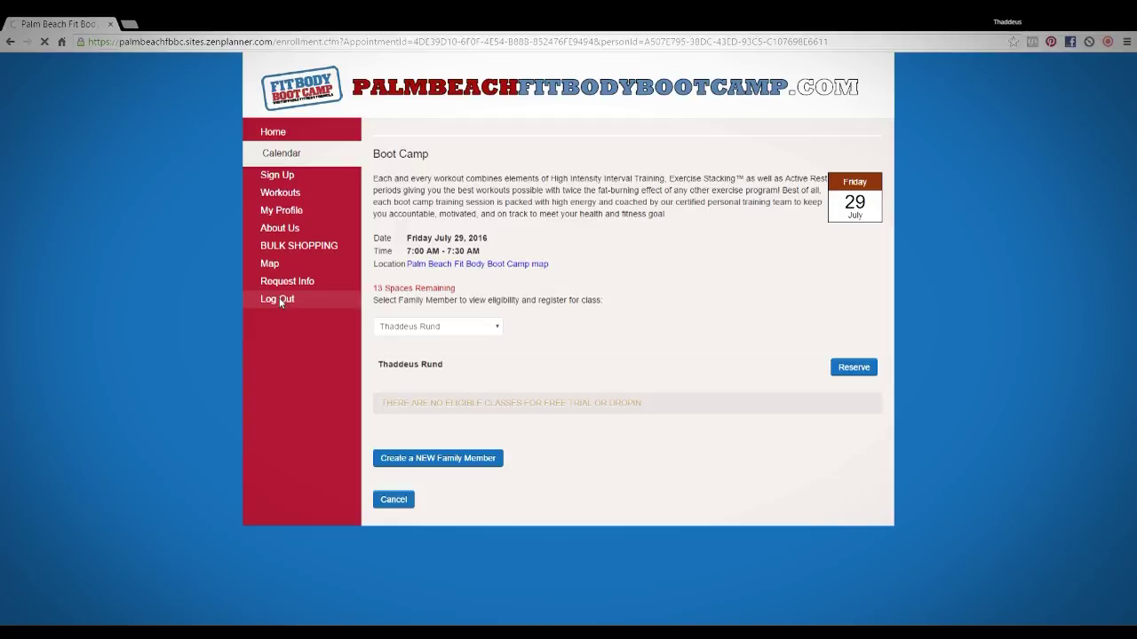